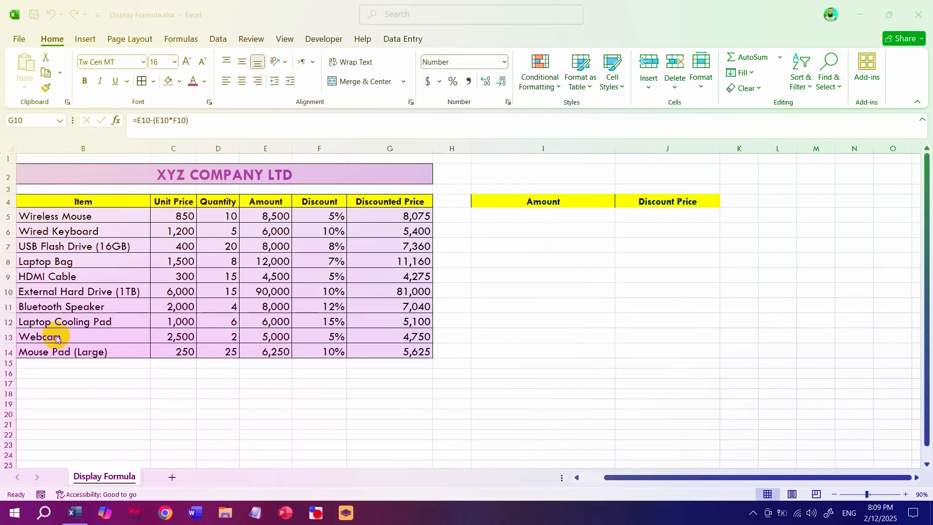
- Look through the Item, Unit Price, Quantity, Amount, Discount and Discounted Price columns of the sales table
left_click(68, 296)
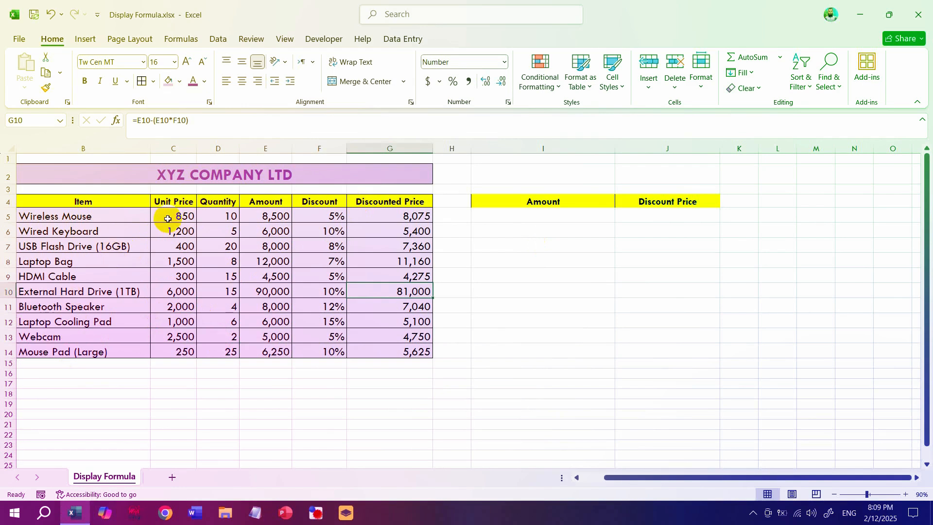
left_click_drag(76, 216, 61, 351)
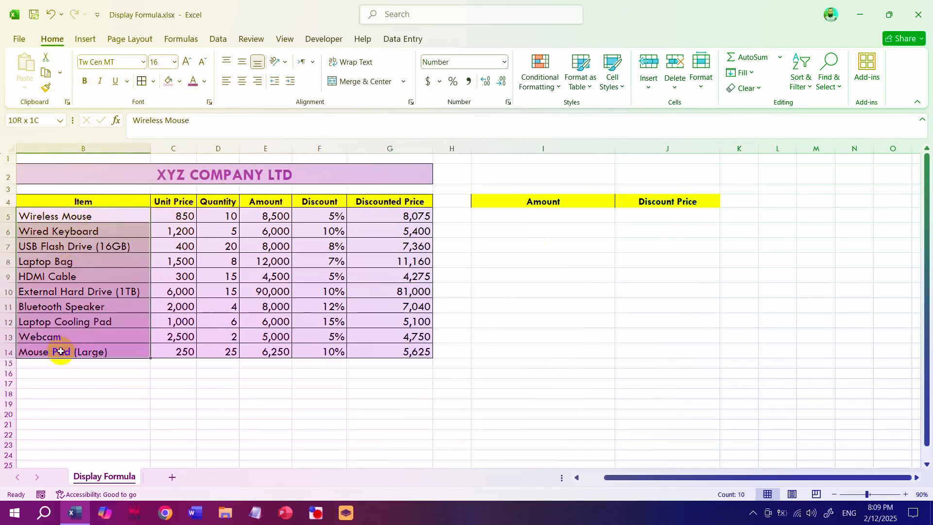
left_click(160, 210)
left_click(213, 214)
left_click(253, 212)
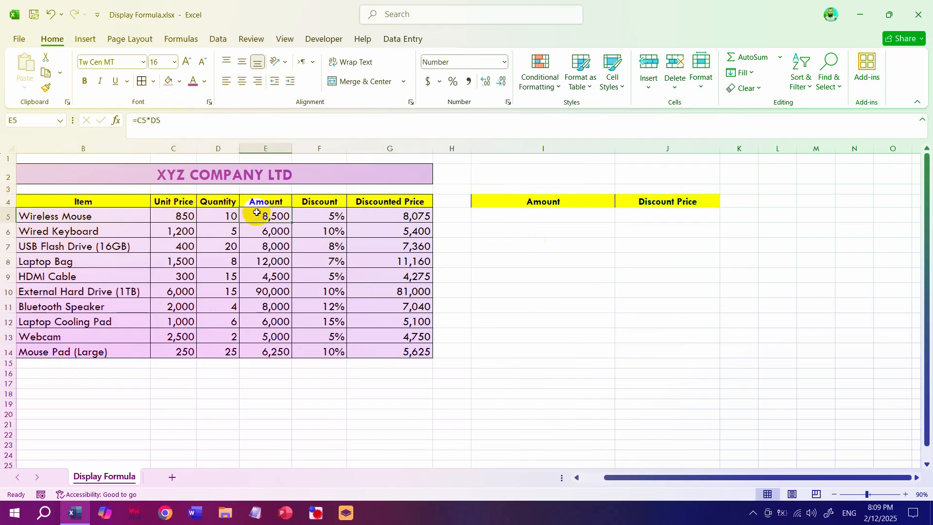
left_click(309, 213)
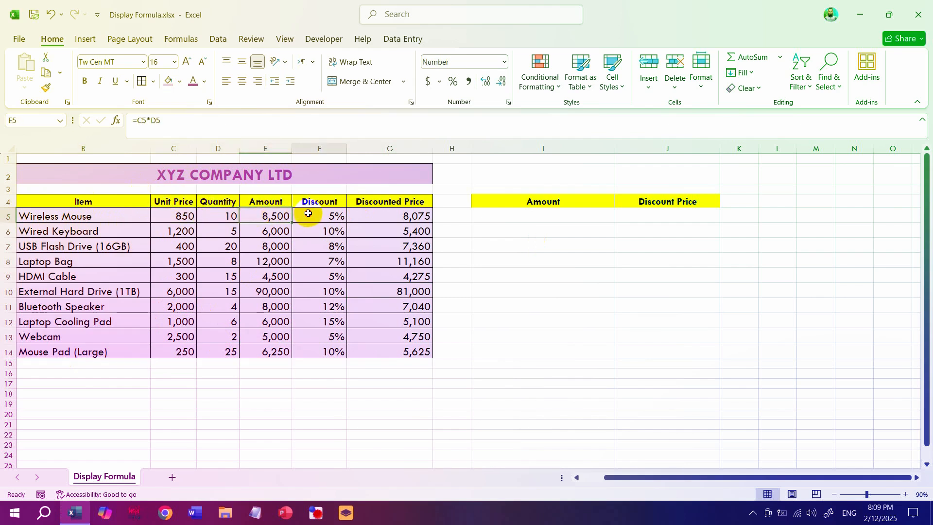
left_click(379, 214)
- Inspect the formulas behind the Wireless Mouse row's Amount and Discounted Price in E5 and G5
double_click(282, 212)
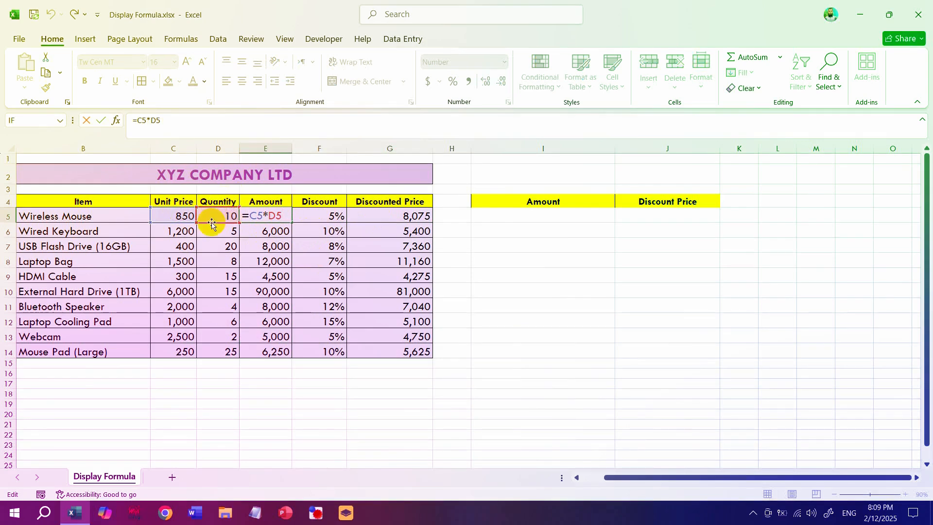
key("Return")
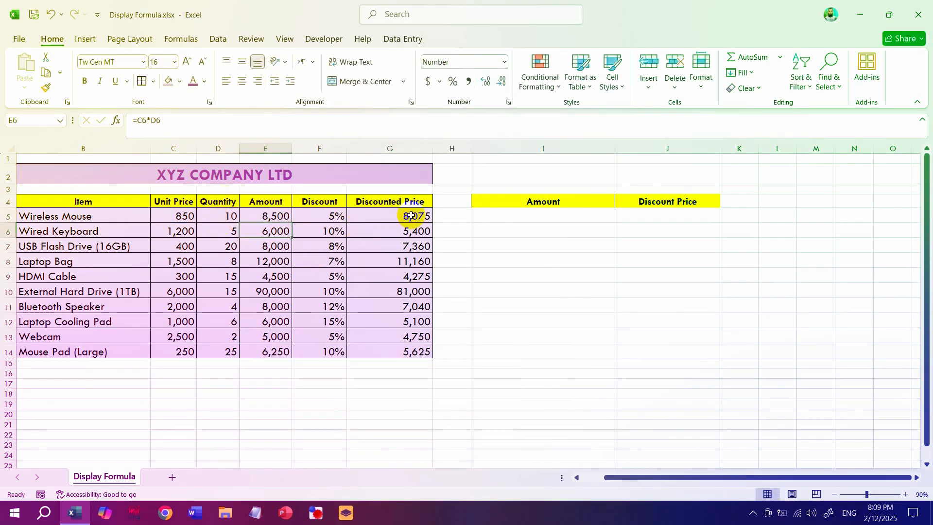
left_click(412, 215)
type("=E5-(E5*F5)")
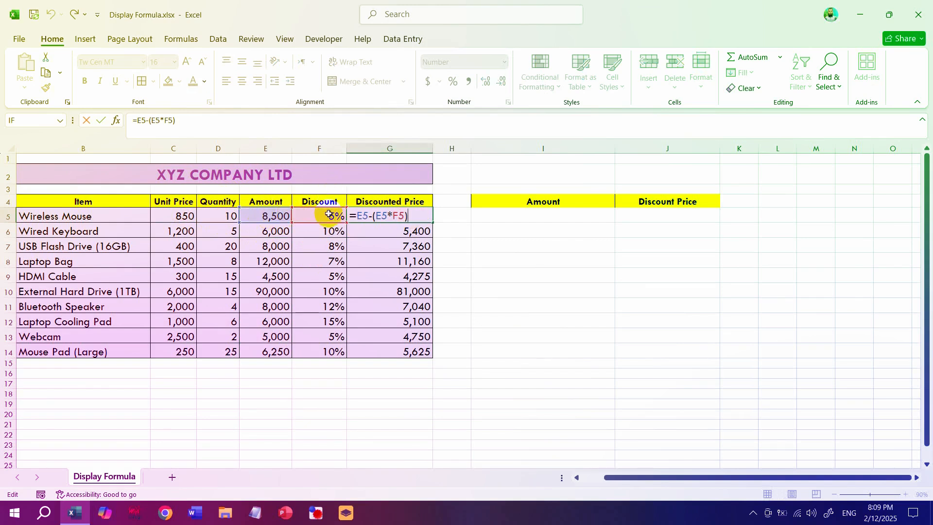
key("Return")
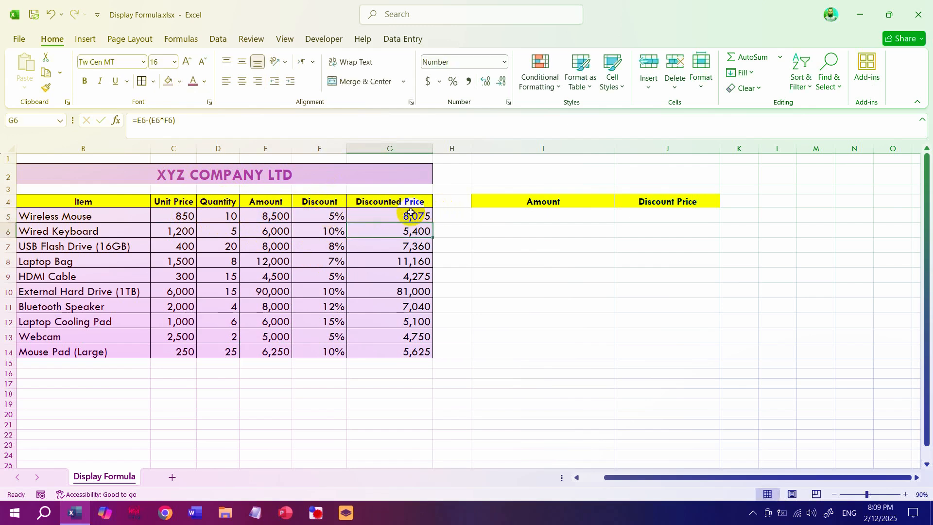
- Highlight the two formula ranges of the table, Amount E5:E14 and Discounted Price G5:G14
left_click_drag(271, 214, 271, 351)
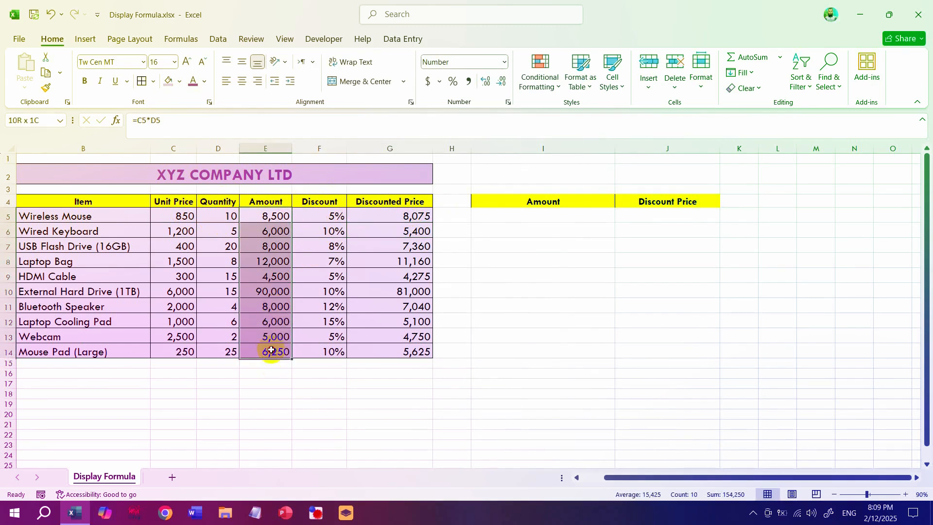
left_click(376, 218)
left_click_drag(377, 218, 372, 351)
left_click_drag(259, 220, 257, 353, "ctrl")
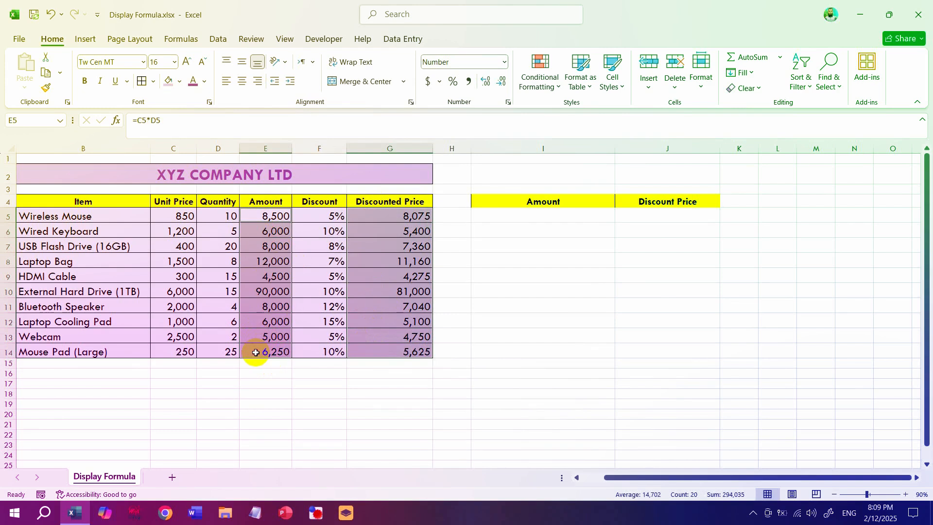
left_click(323, 255)
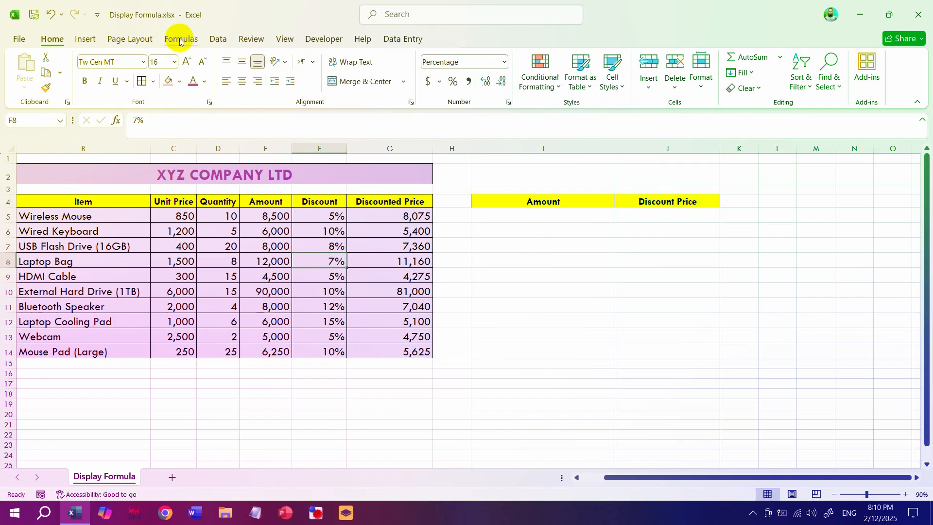
- Show the sheet's formulas to check the Amount and Discounted Price columns, and restore the display of values
left_click(180, 39)
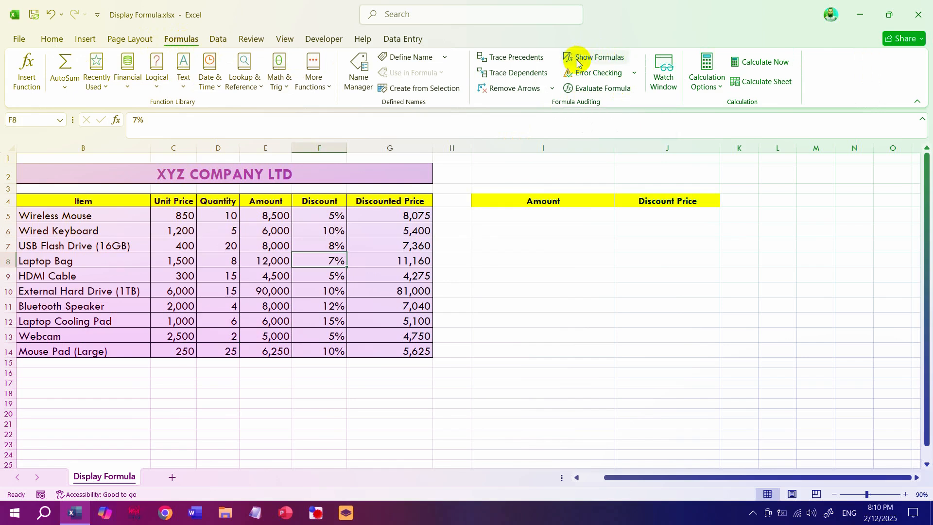
left_click(612, 59)
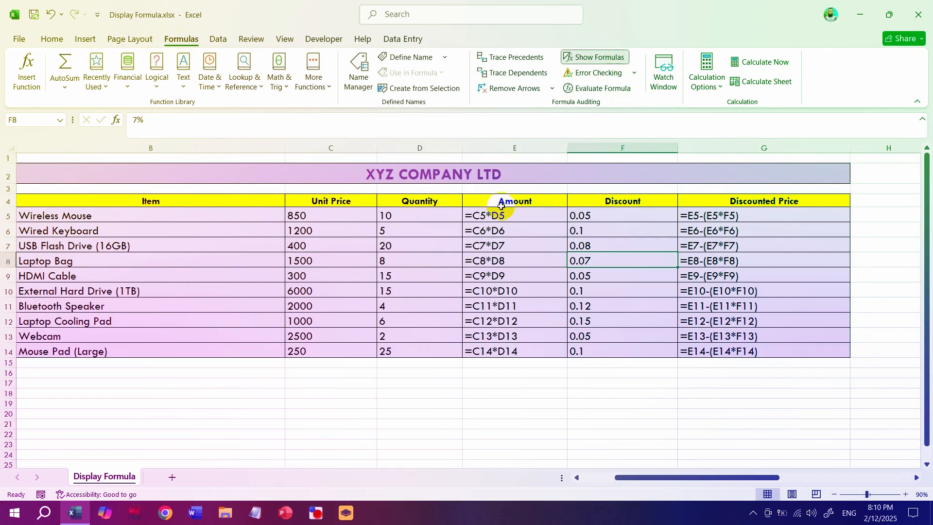
left_click_drag(501, 214, 494, 352)
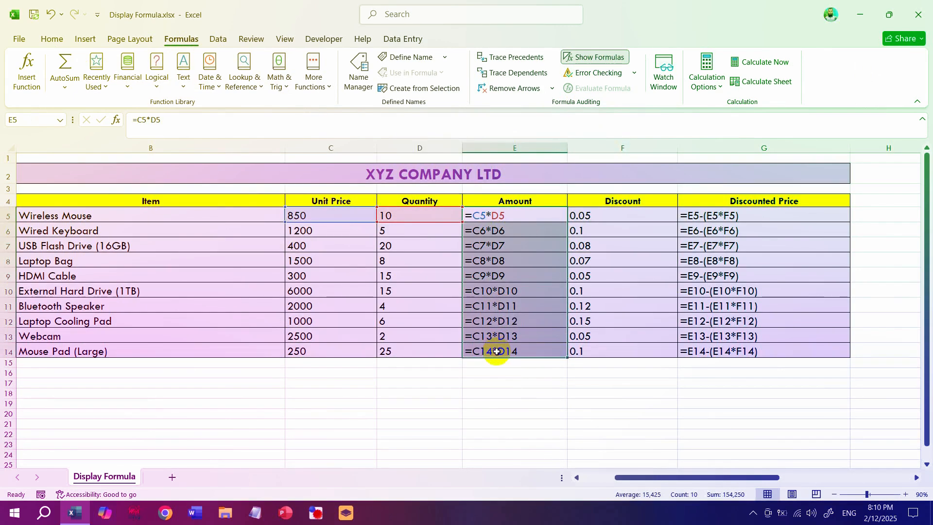
left_click_drag(722, 216, 732, 351)
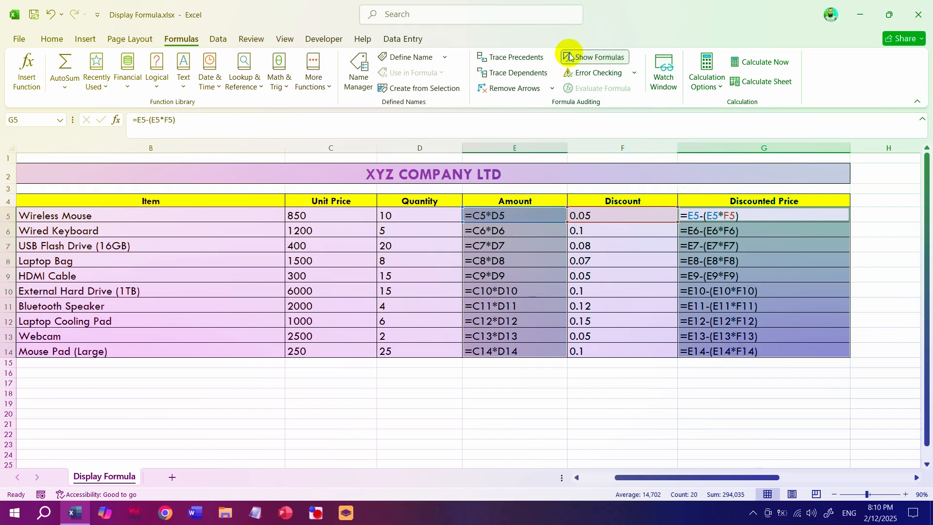
left_click(595, 58)
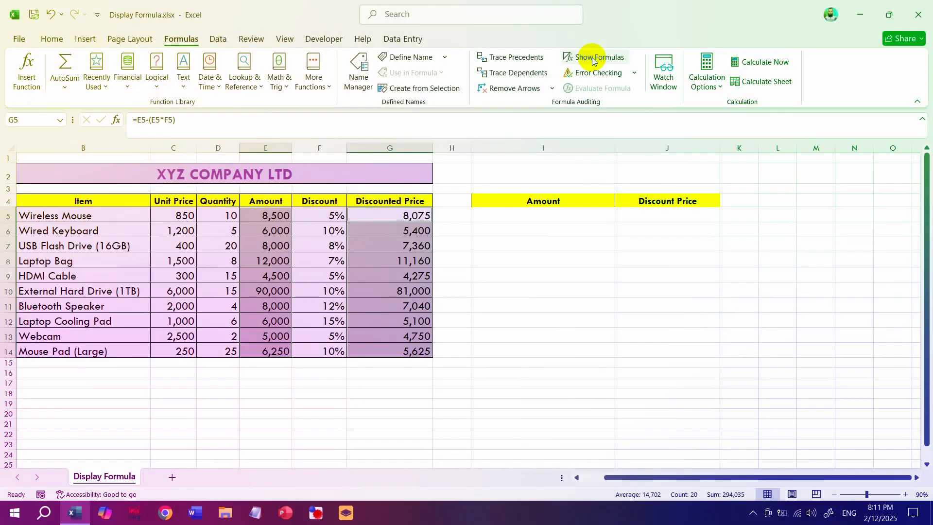
left_click(148, 390)
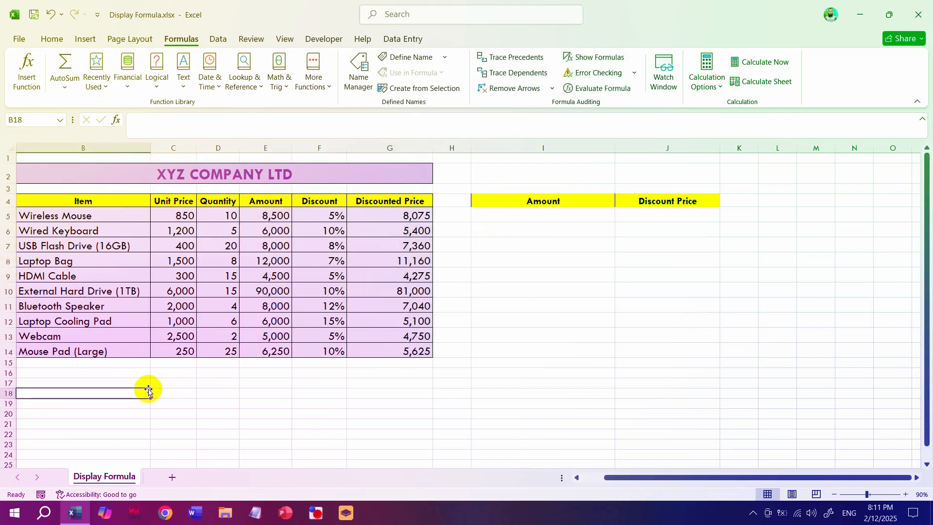
- Toggle the formula view of the whole worksheet on and back off
key("ctrl")
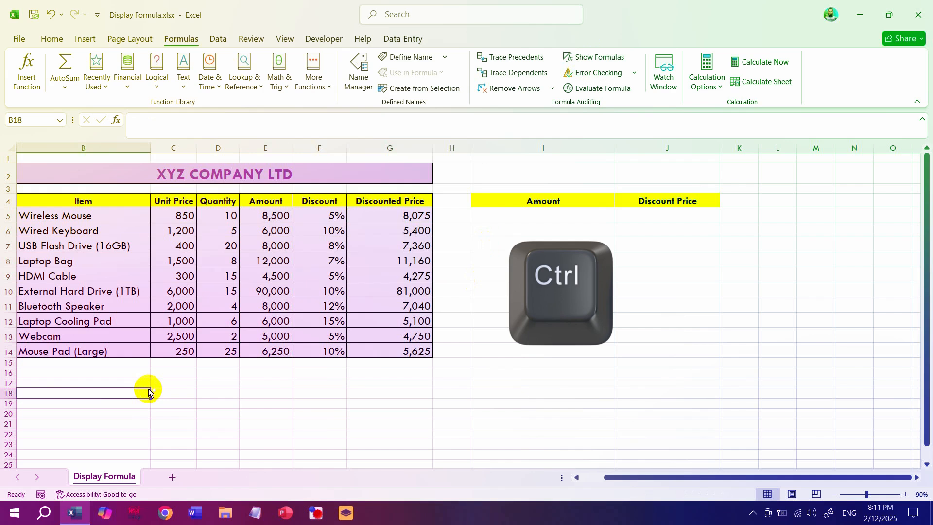
key("ctrl+grave")
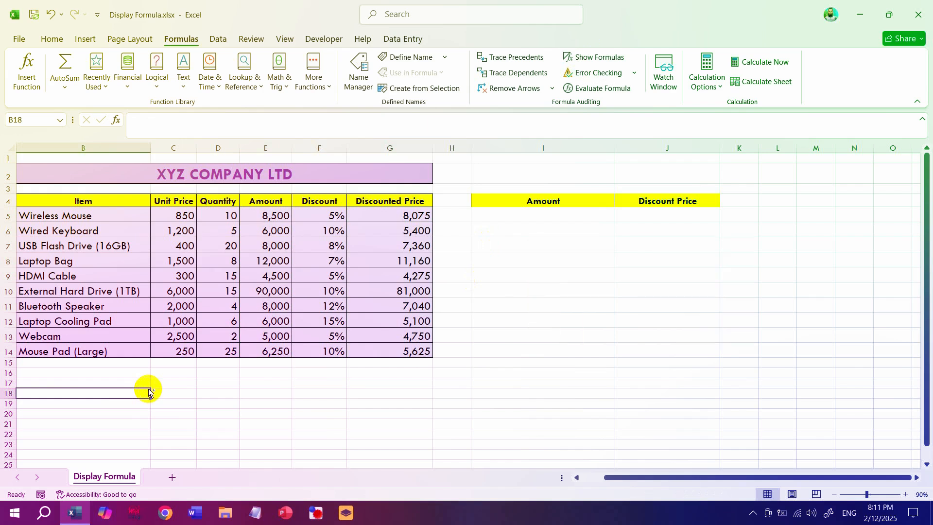
key("ctrl+grave")
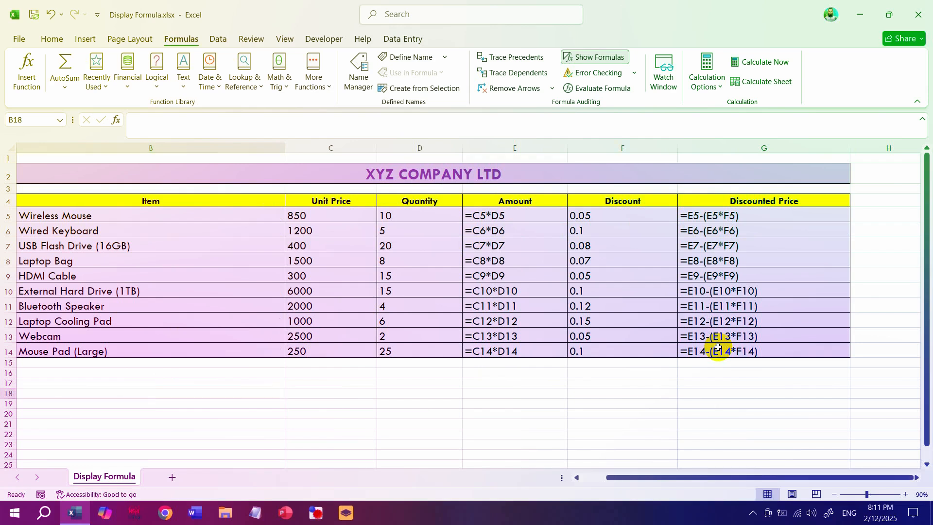
key("ctrl+grave")
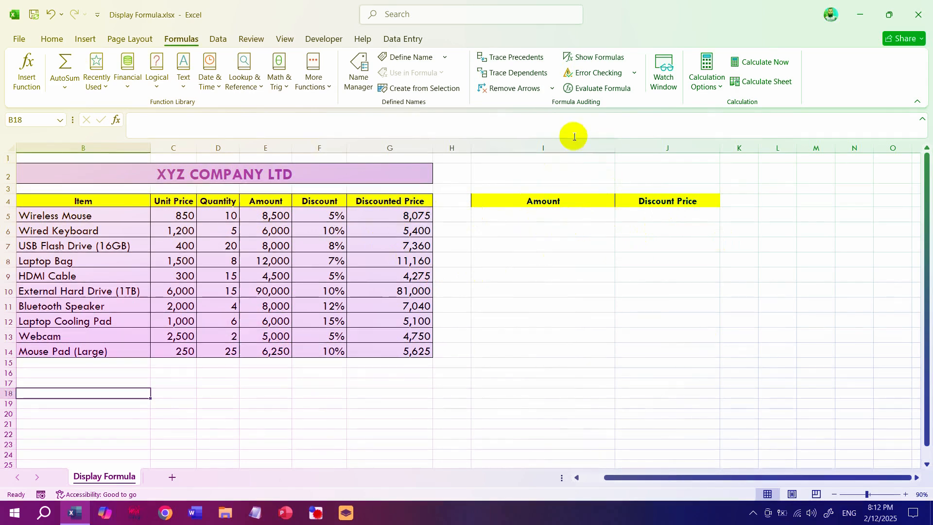
- Enter =FORMULATEXT(E5:E14) in I5 to list the Amount formulas as text
left_click(523, 212)
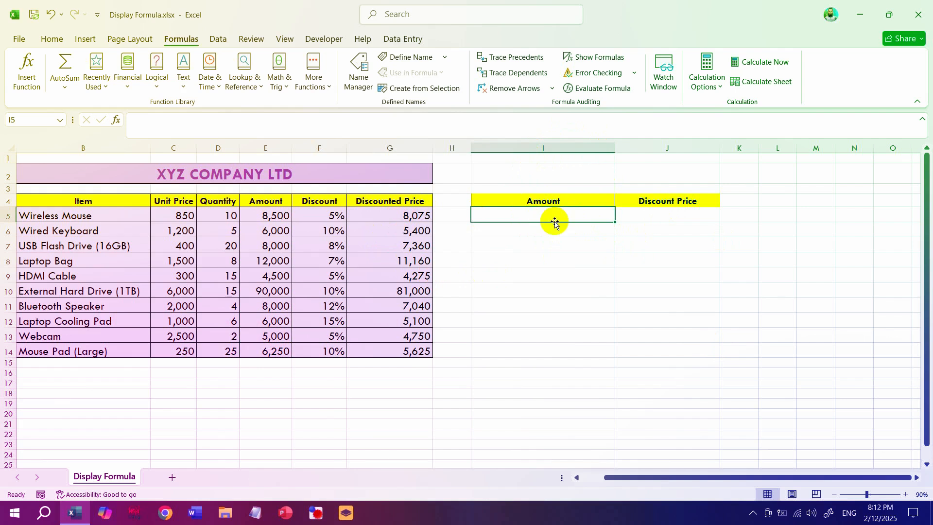
type("=")
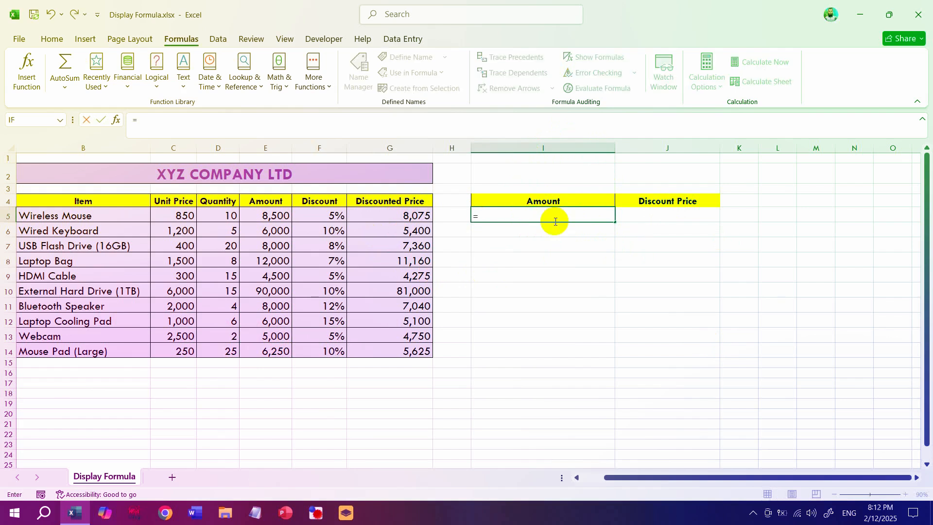
type("form")
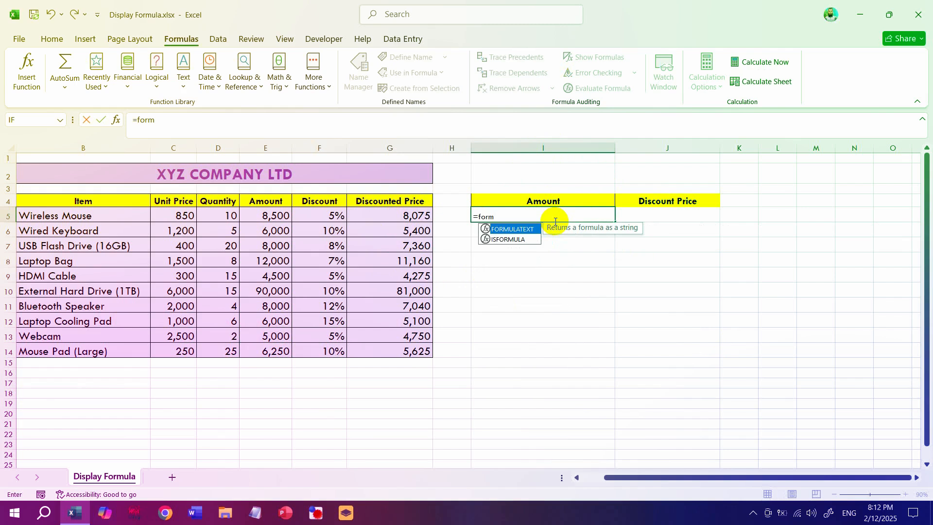
type("ula")
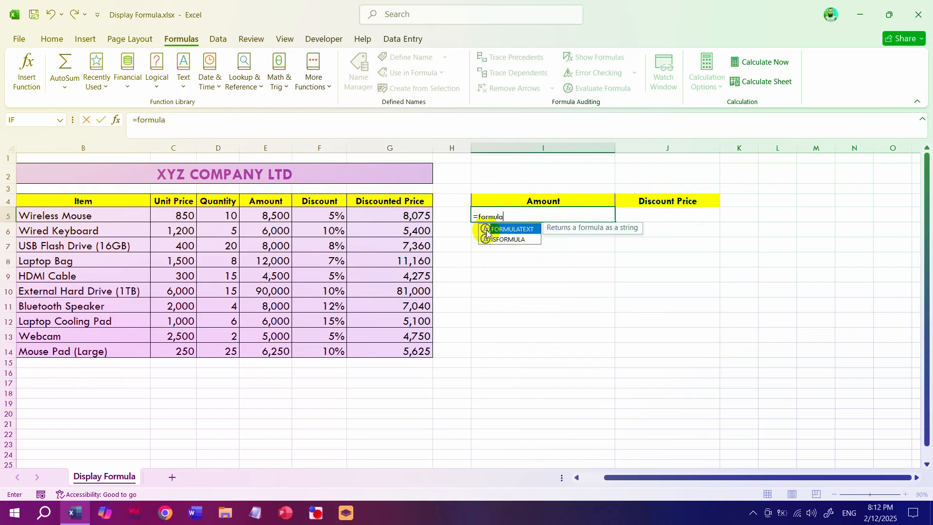
double_click(515, 234)
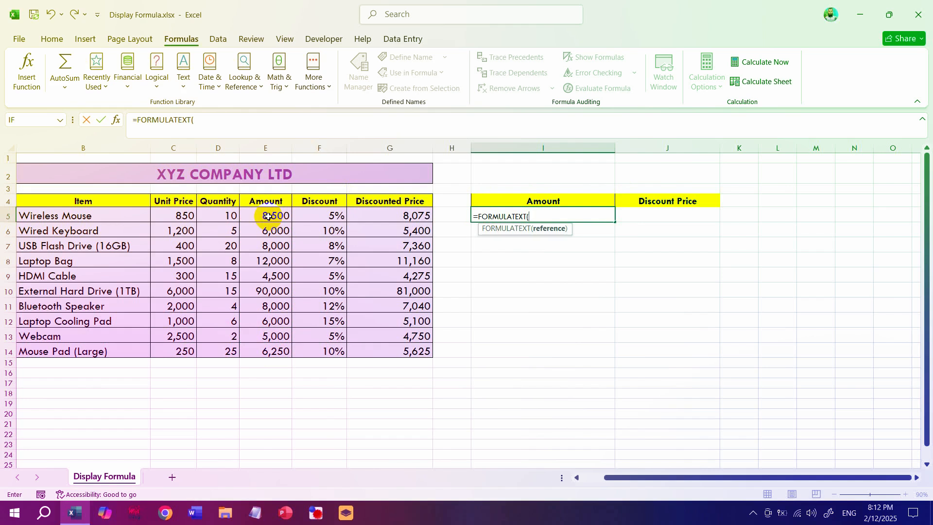
left_click_drag(269, 216, 268, 349)
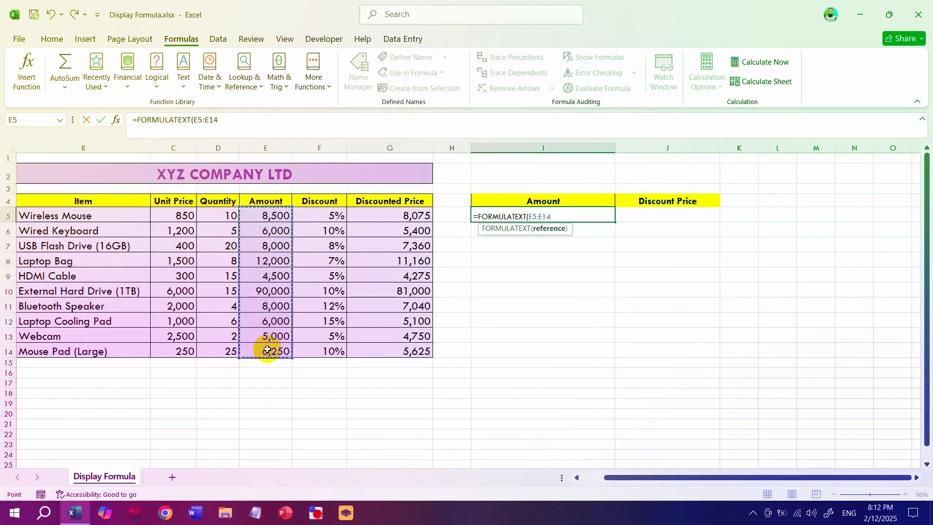
type(")")
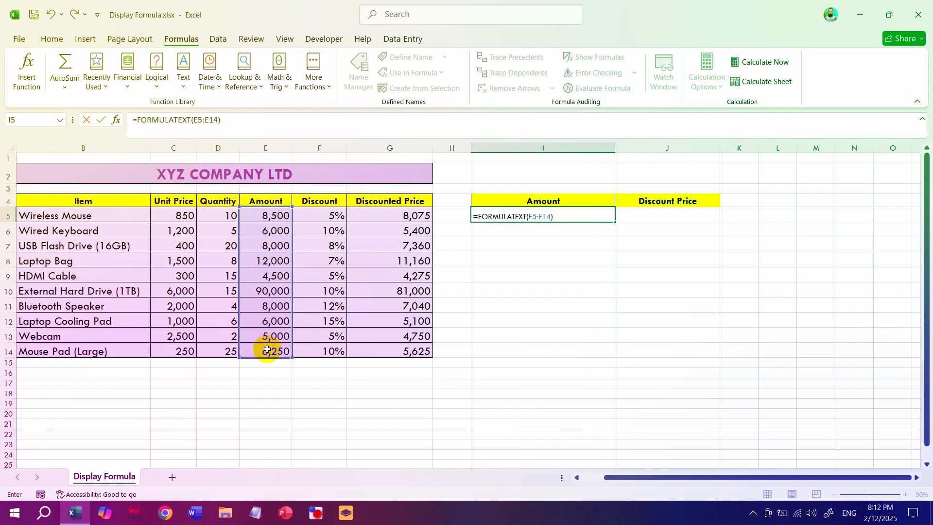
key("Return")
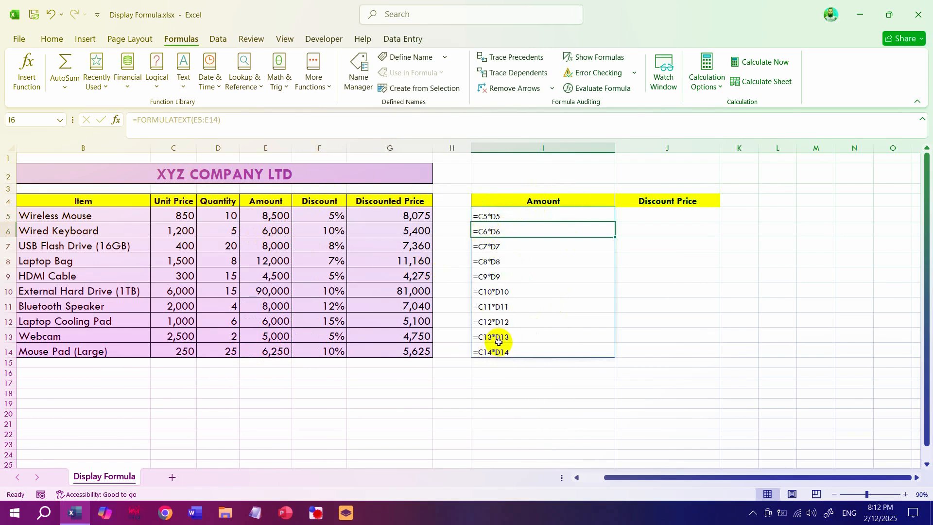
- Enter =FORMULATEXT(G5:G14) in J5 to list the Discounted Price formulas as text
left_click(650, 217)
type("=formu")
key("Tab")
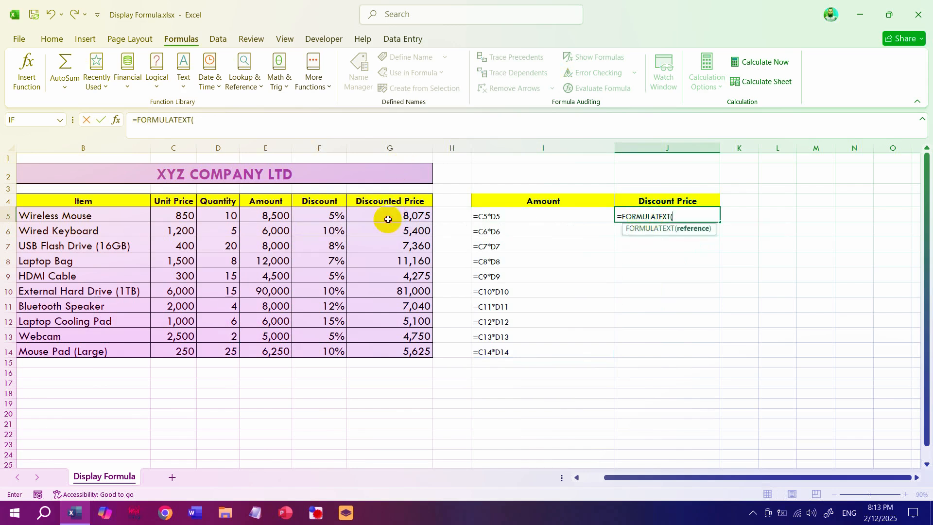
left_click_drag(383, 212, 384, 354)
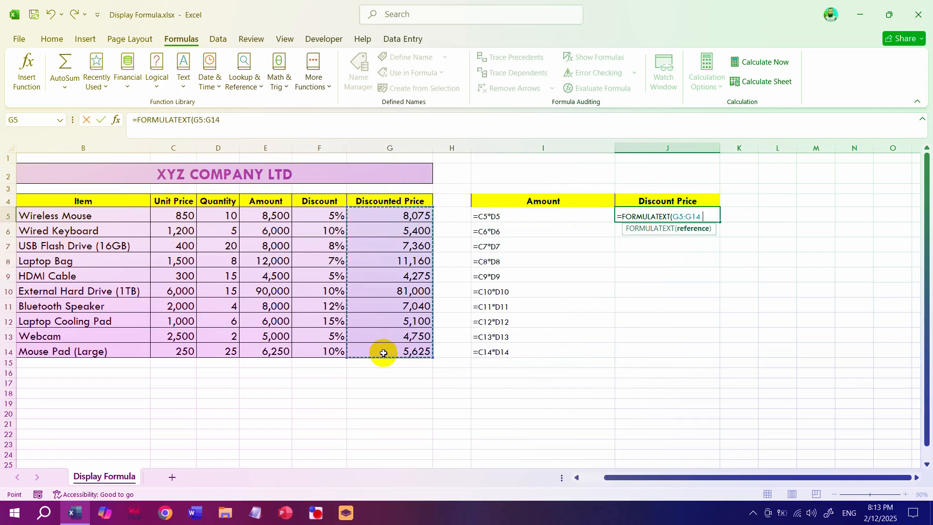
key("BackSpace")
type(")")
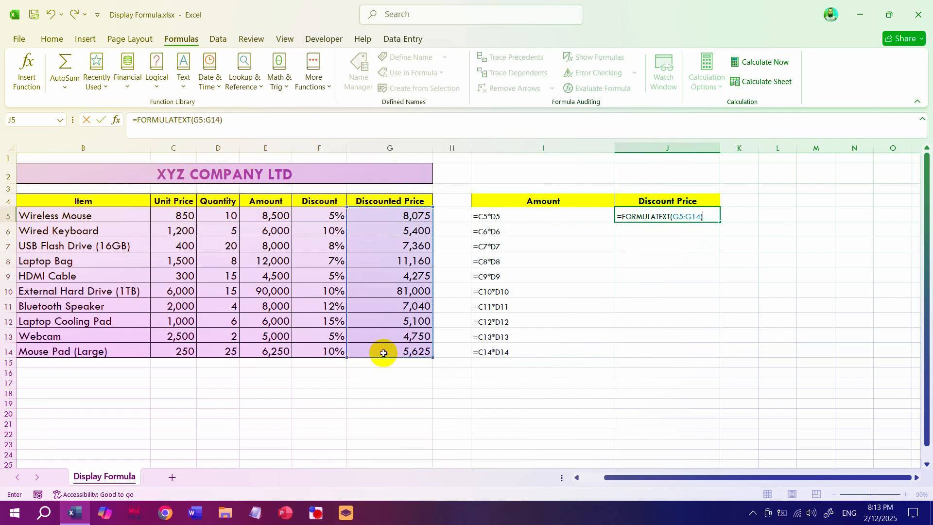
key("Return")
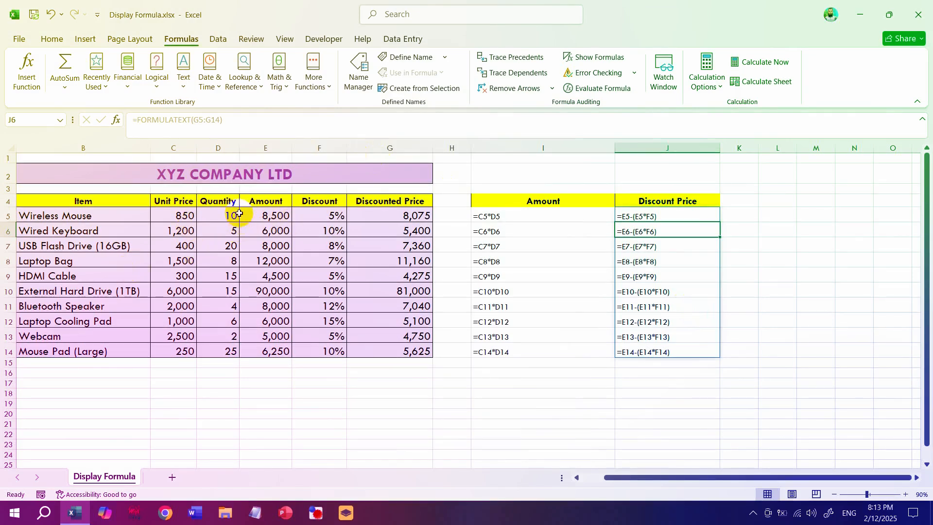
- Delete columns I and J with the extracted Amount and Discount Price formula texts
left_click(532, 147)
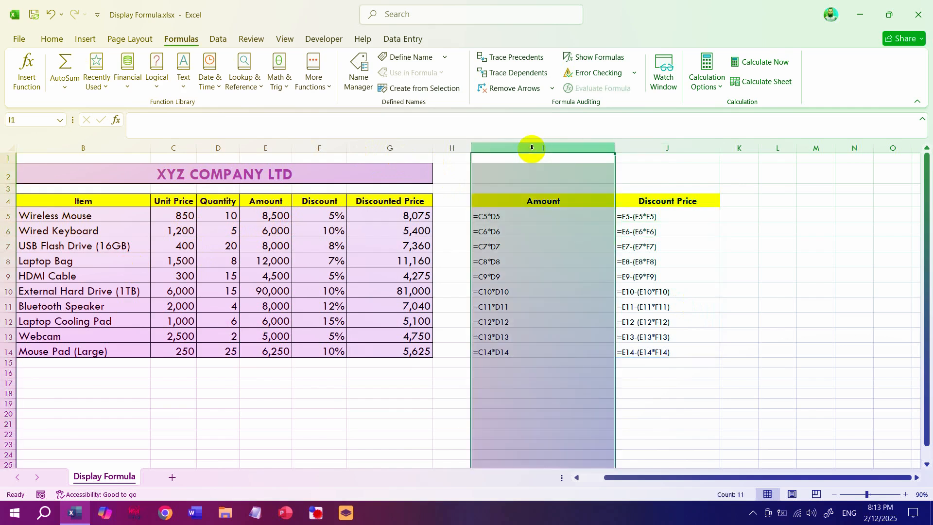
left_click(632, 147, "ctrl")
right_click(637, 150)
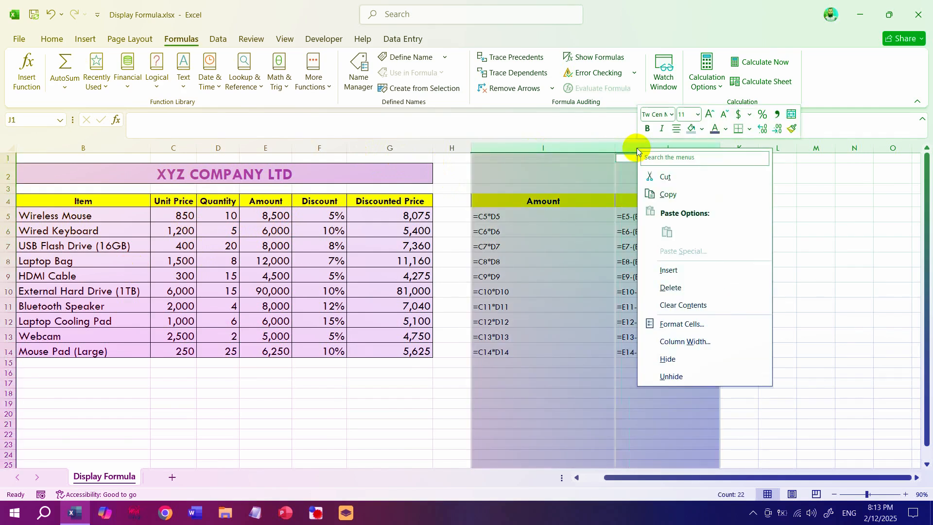
left_click(675, 292)
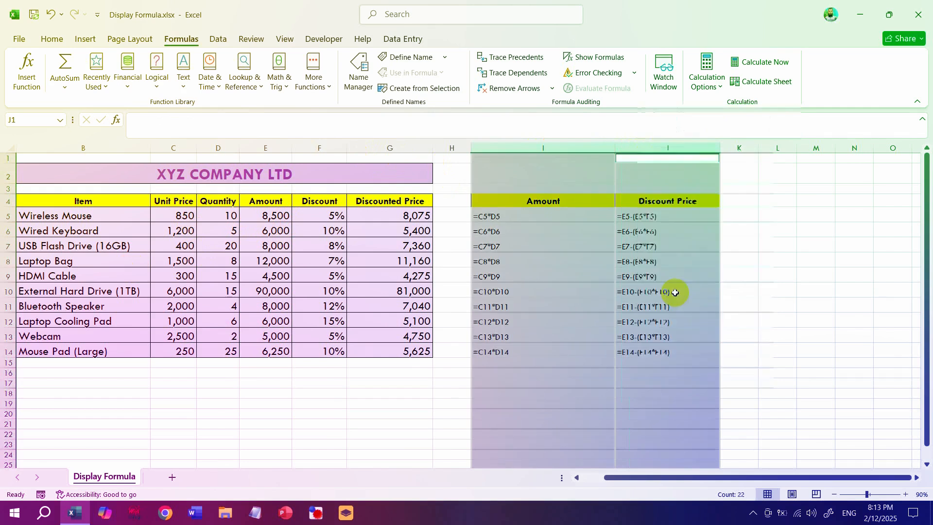
- Put an apostrophe before the formula in E5 so the cell holds '=C5*D5 as text
left_click(265, 214)
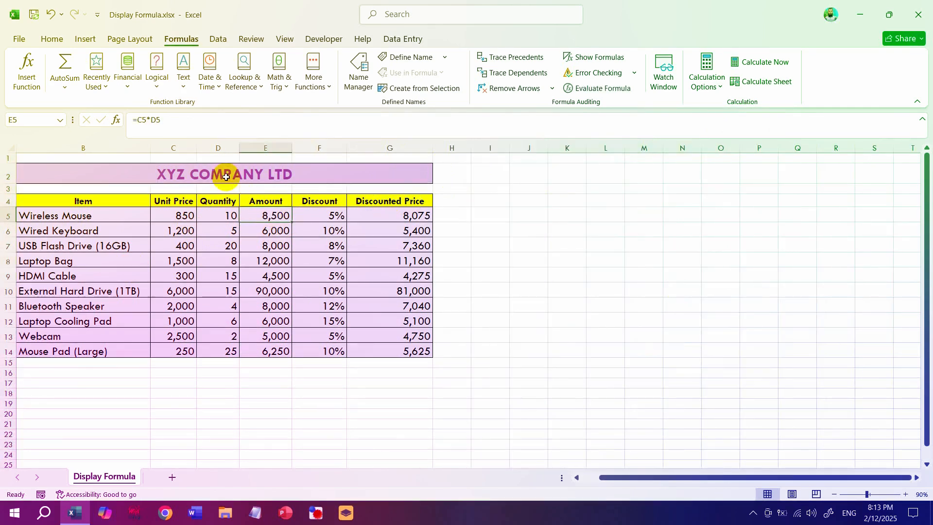
left_click(133, 121)
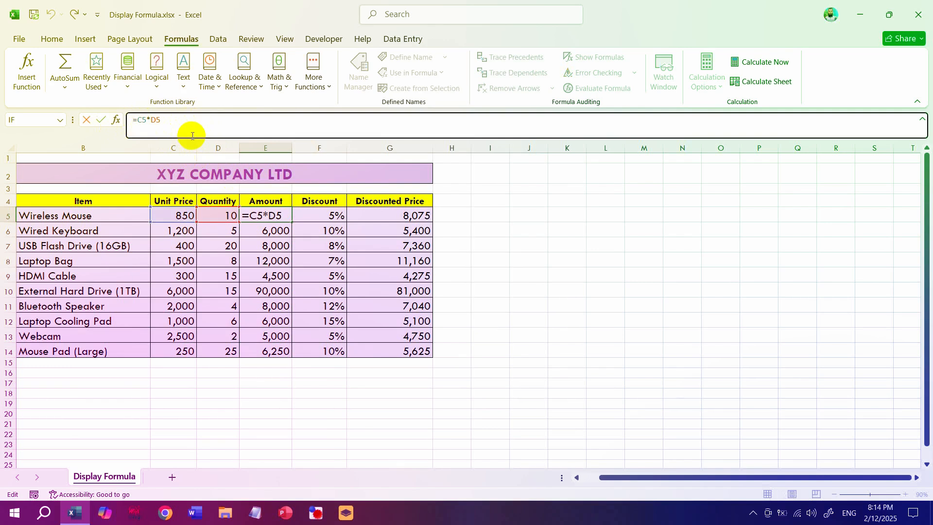
type("'")
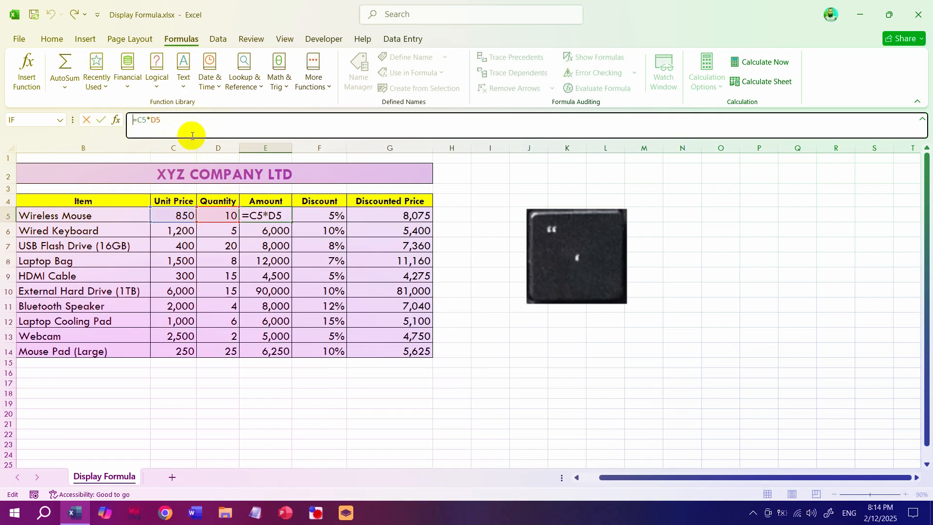
type("'")
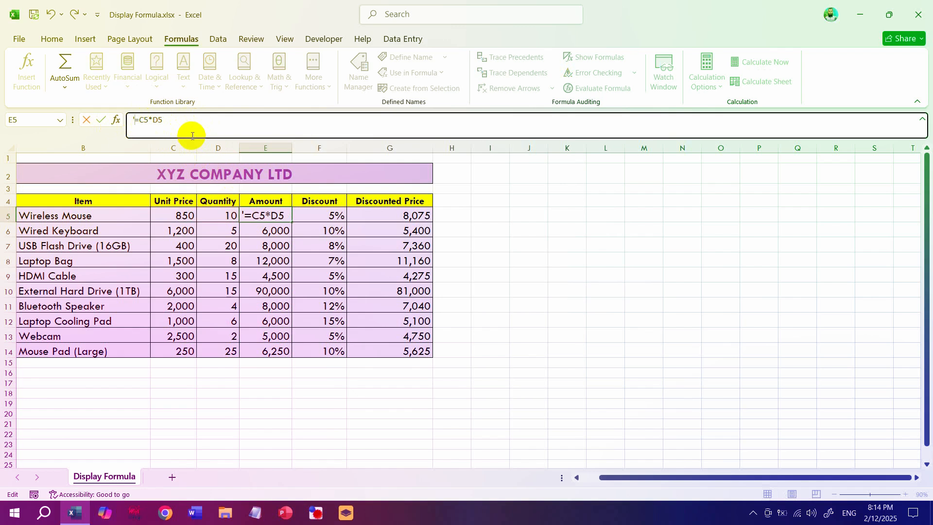
key("Return")
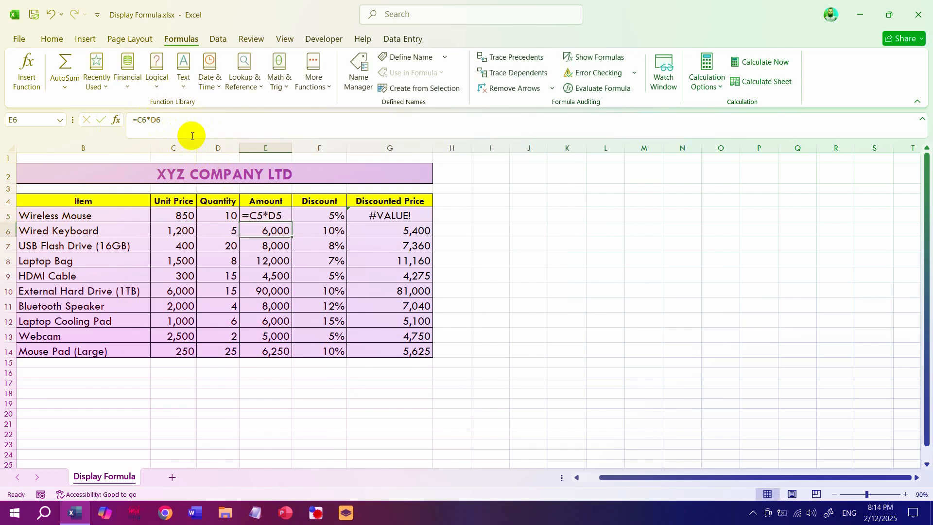
- Fill the text formula from E5 down the Amount column to E14
left_click(267, 215)
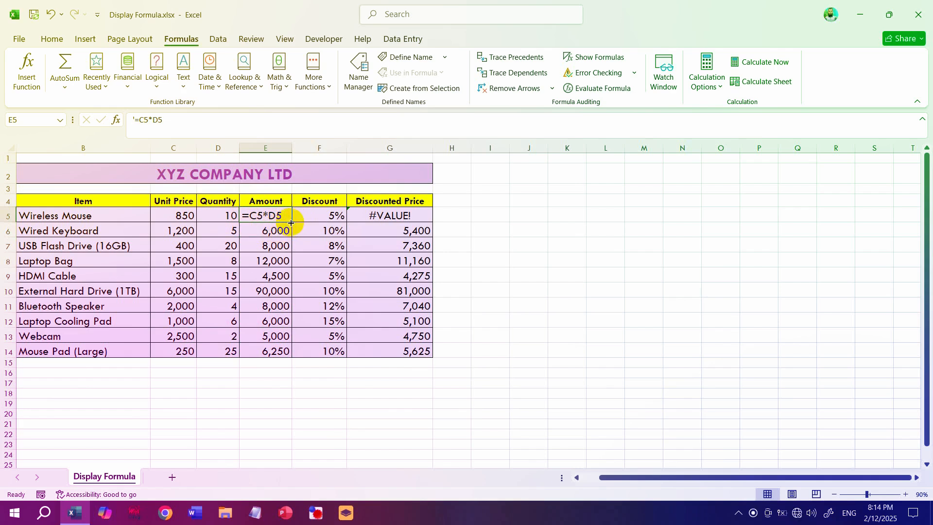
double_click(290, 222)
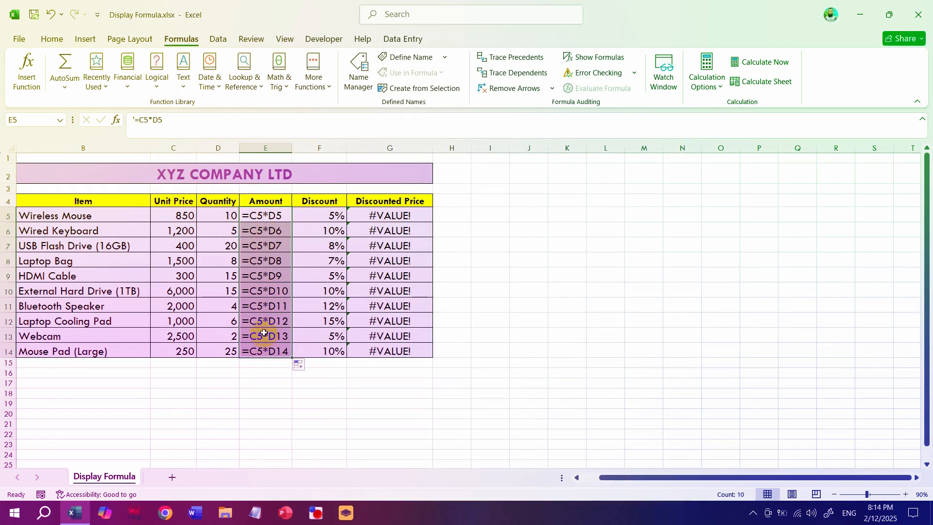
- Put an apostrophe before the formula in G5 so the cell holds '=E5-(E5*F5) as text
left_click(376, 216)
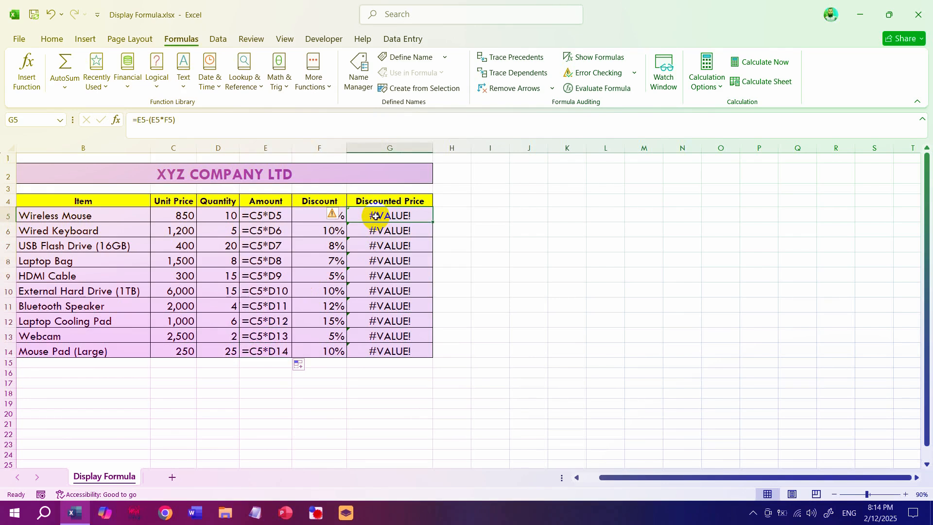
left_click(133, 119)
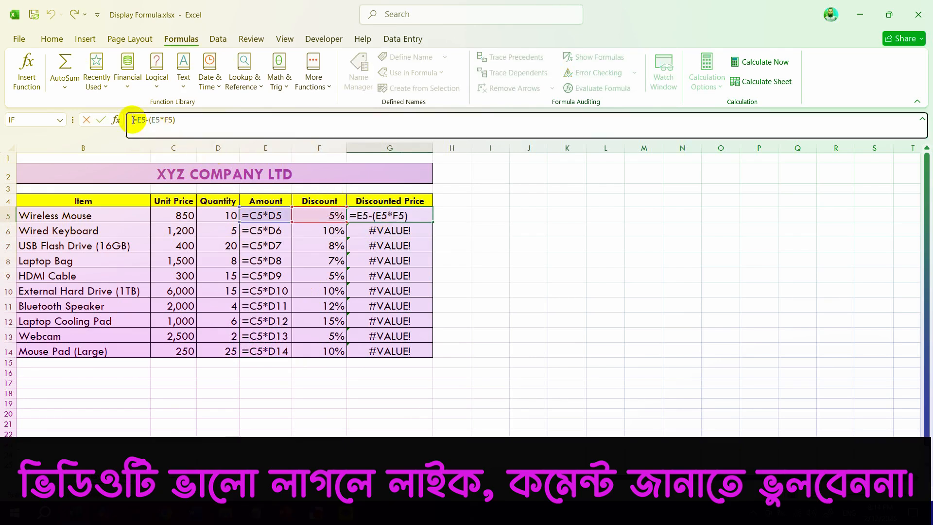
type("'")
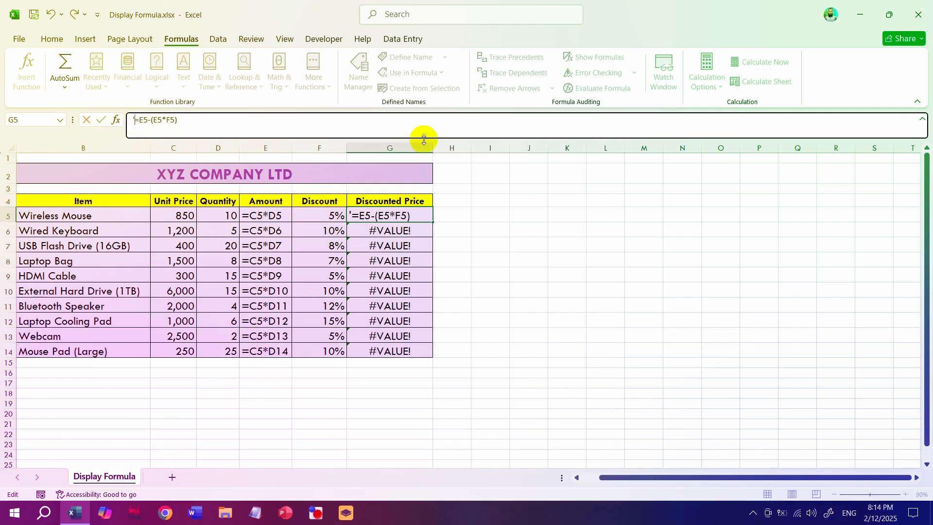
key("Return")
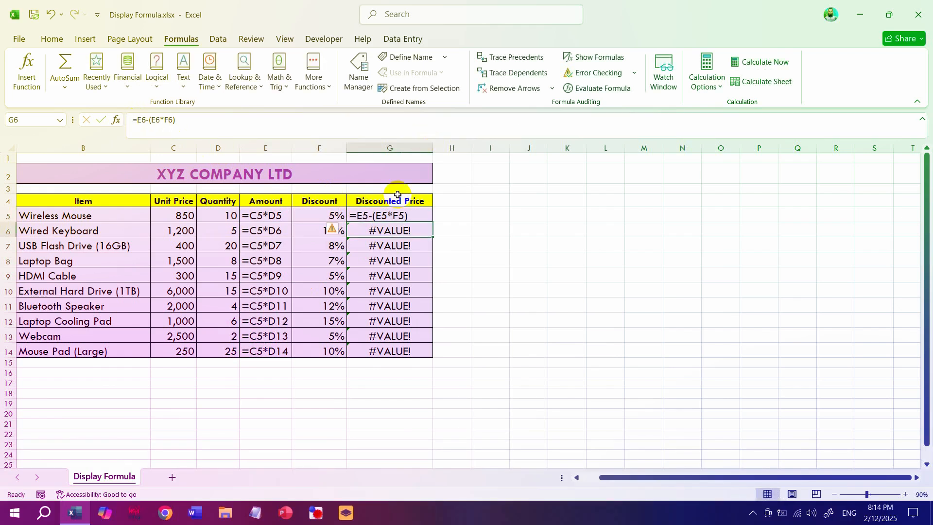
- Fill the text formula from G5 down the Discounted Price column to G14 and deselect the range
left_click(399, 219)
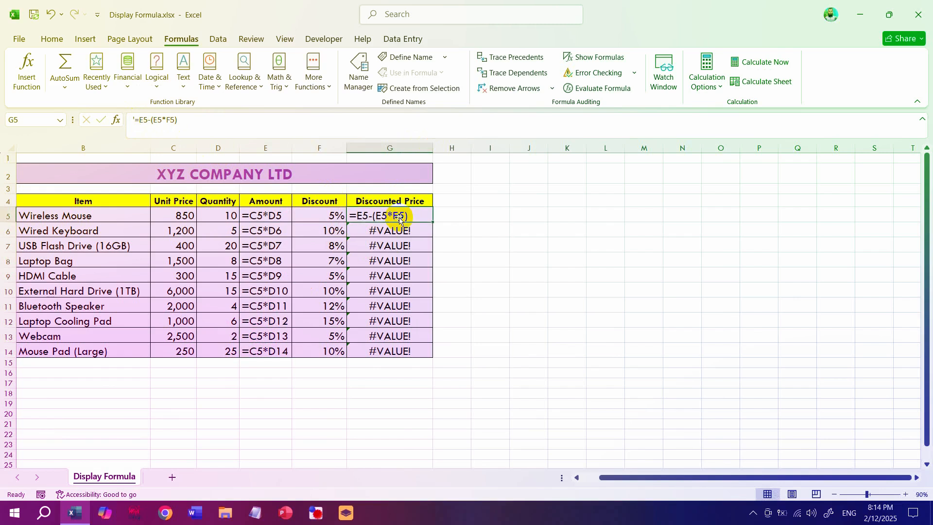
double_click(432, 222)
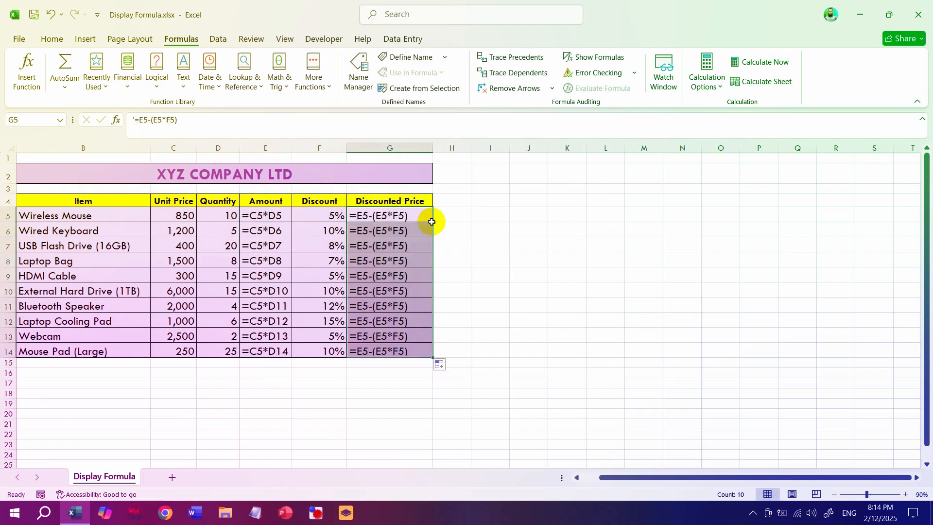
left_click(468, 327)
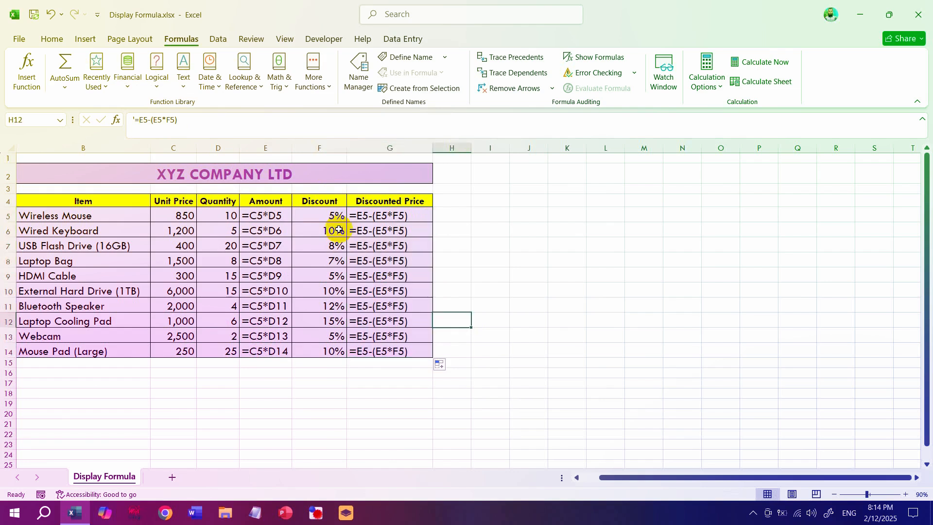